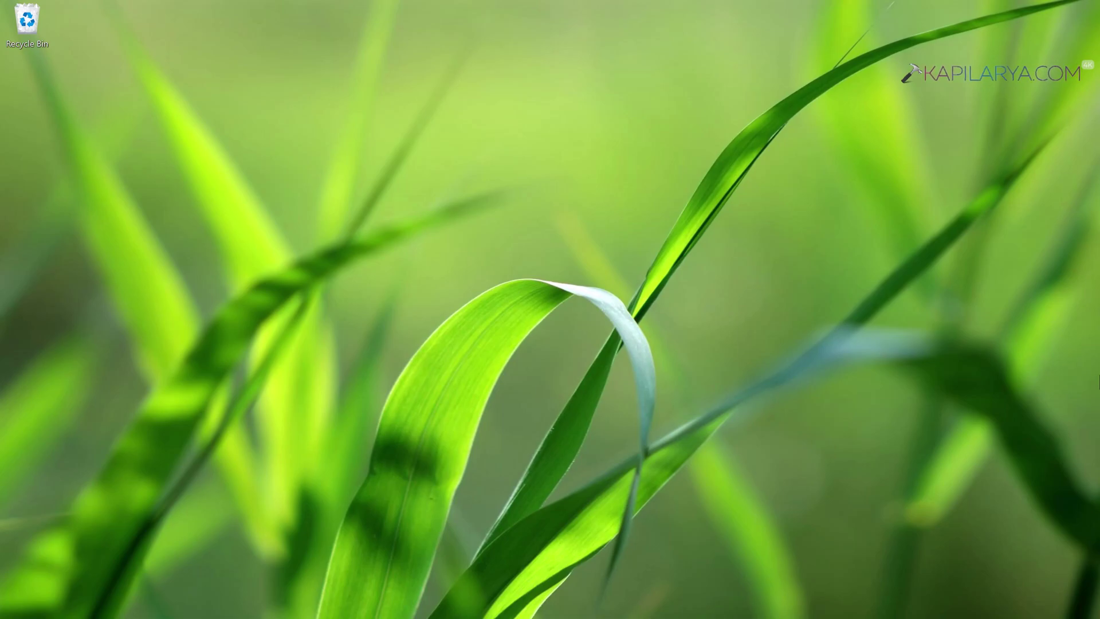
Step: Open Settings from the Win+X menu and view the Windows Update page showing the PC is up to date
{"action": "right_click", "coordinate": [376, 601]}
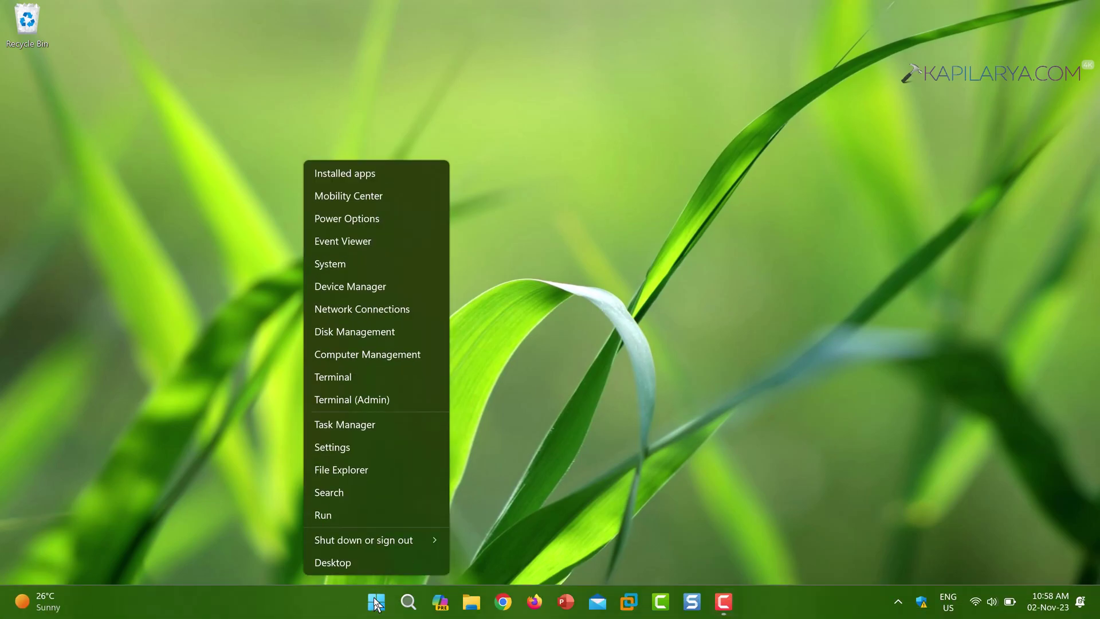
{"action": "left_click", "coordinate": [354, 442]}
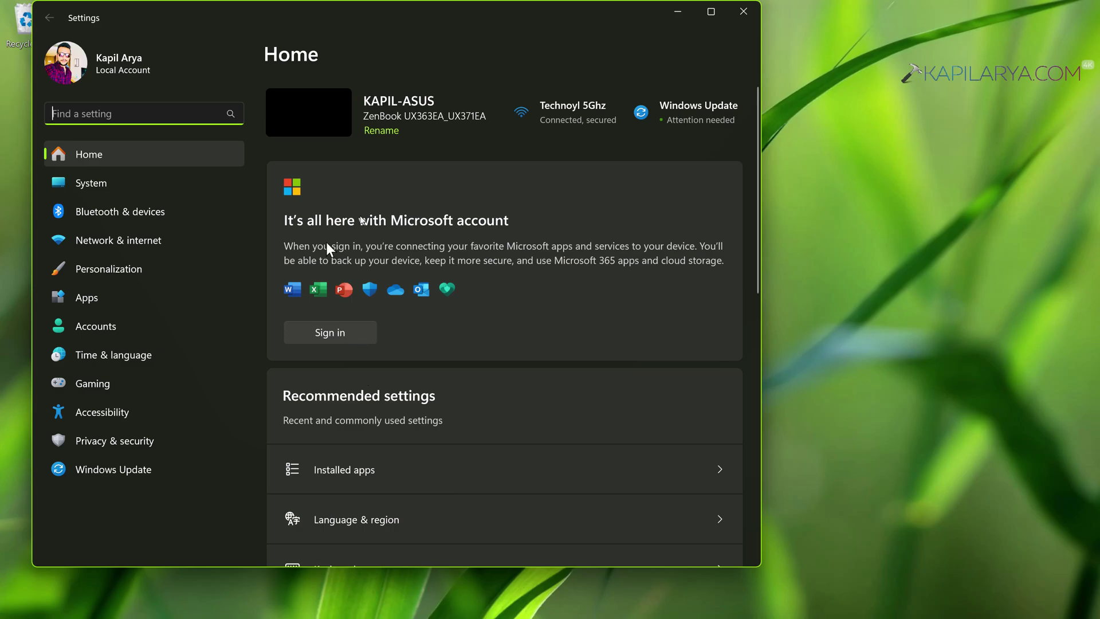
{"action": "left_click", "coordinate": [671, 110]}
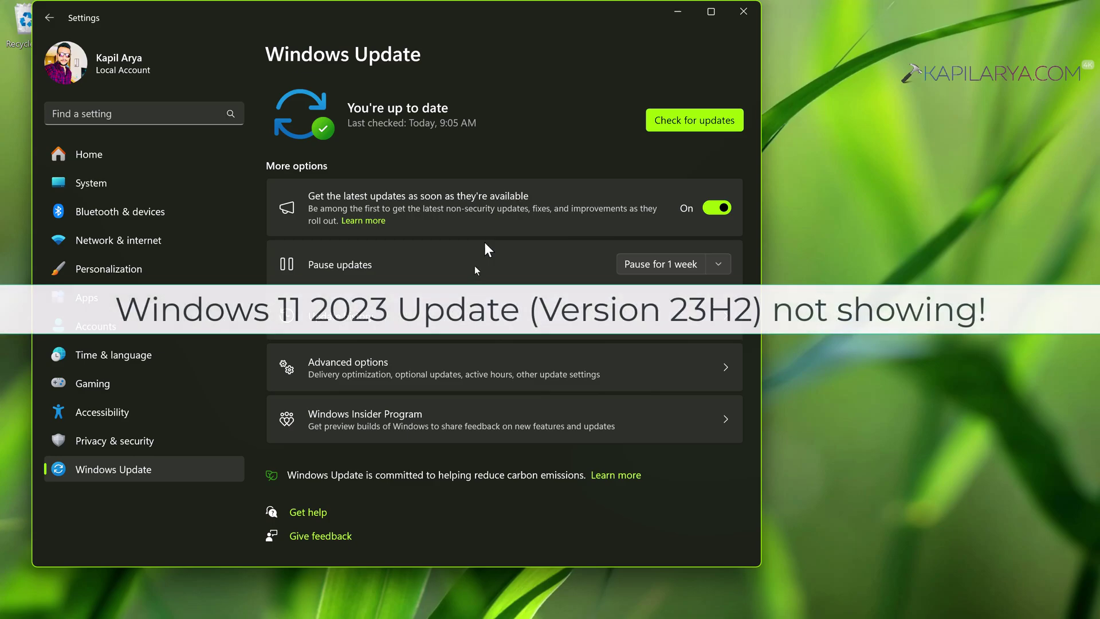
Step: Run winver to confirm Windows version 22H2, then close About Windows and the Settings window
{"action": "key", "text": "super+r"}
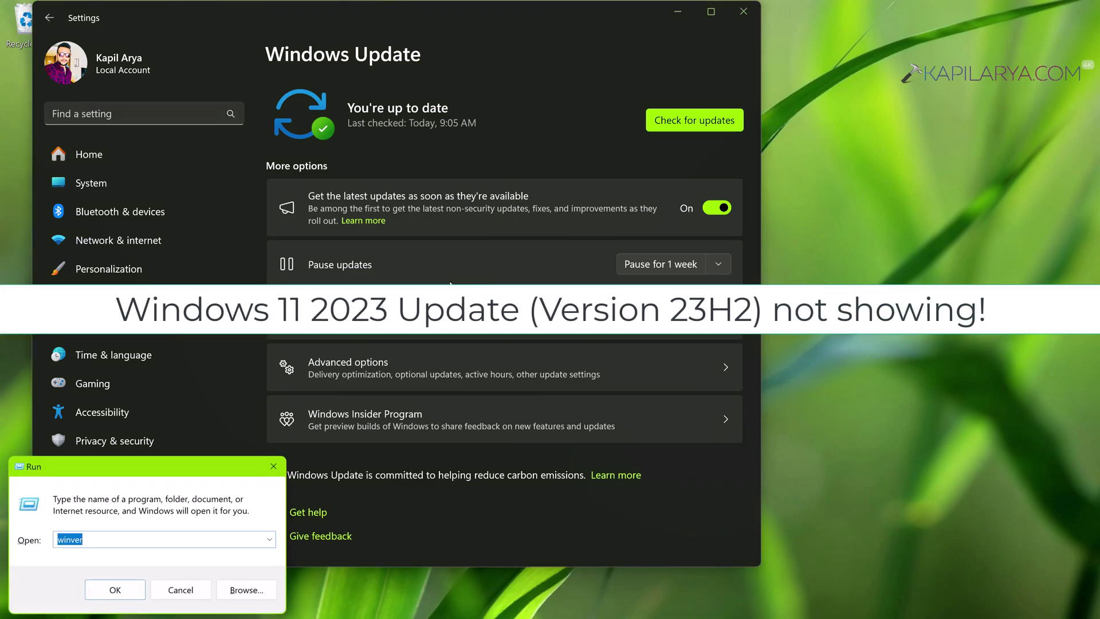
{"action": "left_click", "coordinate": [116, 589]}
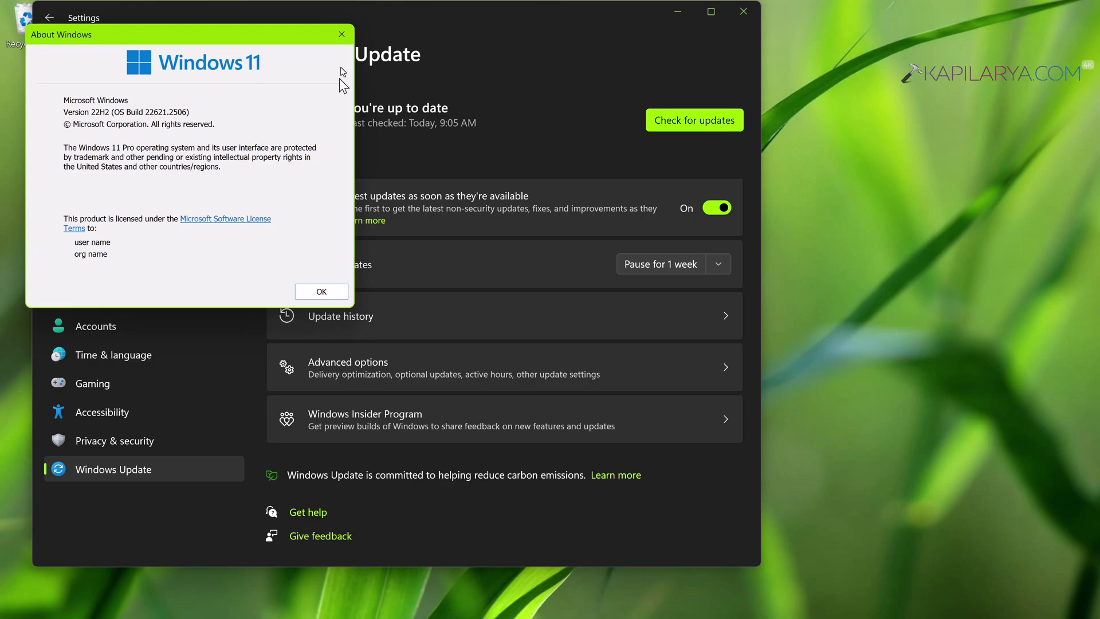
{"action": "left_click", "coordinate": [342, 35]}
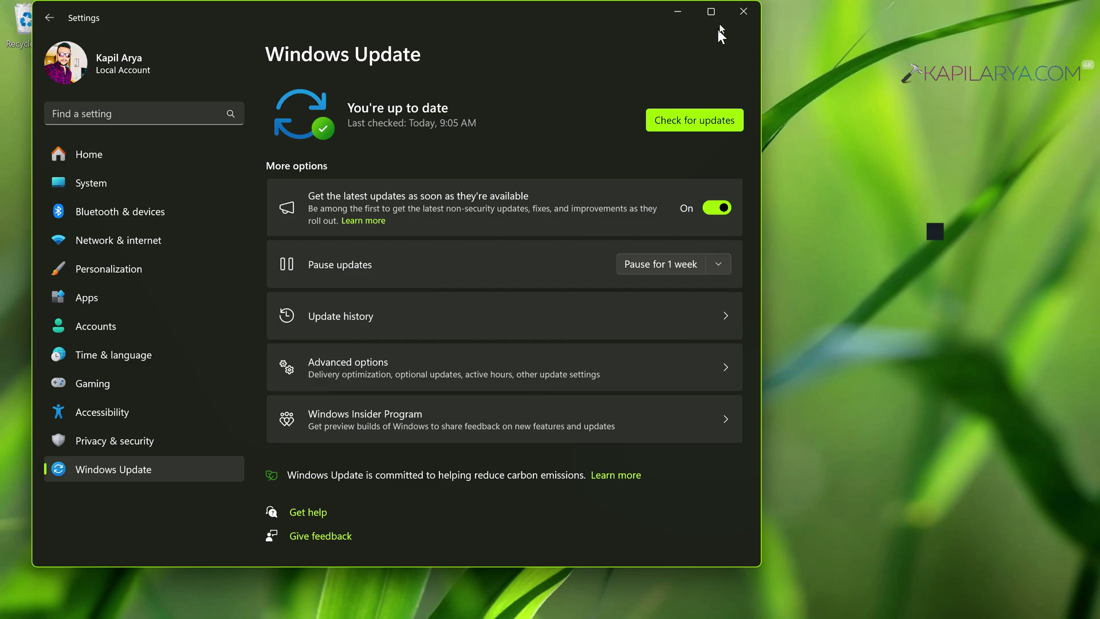
{"action": "left_click", "coordinate": [743, 12]}
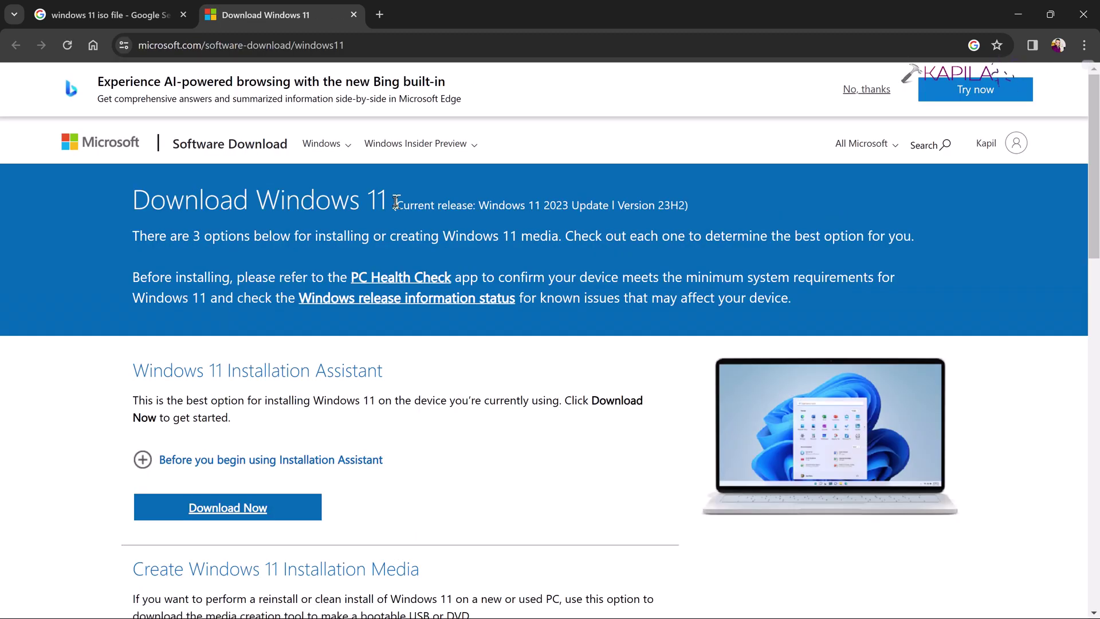
Step: Highlight the Version 23H2 release note on the Download Windows 11 page
{"action": "left_click_drag", "start_coordinate": [396, 201], "coordinate": [690, 207]}
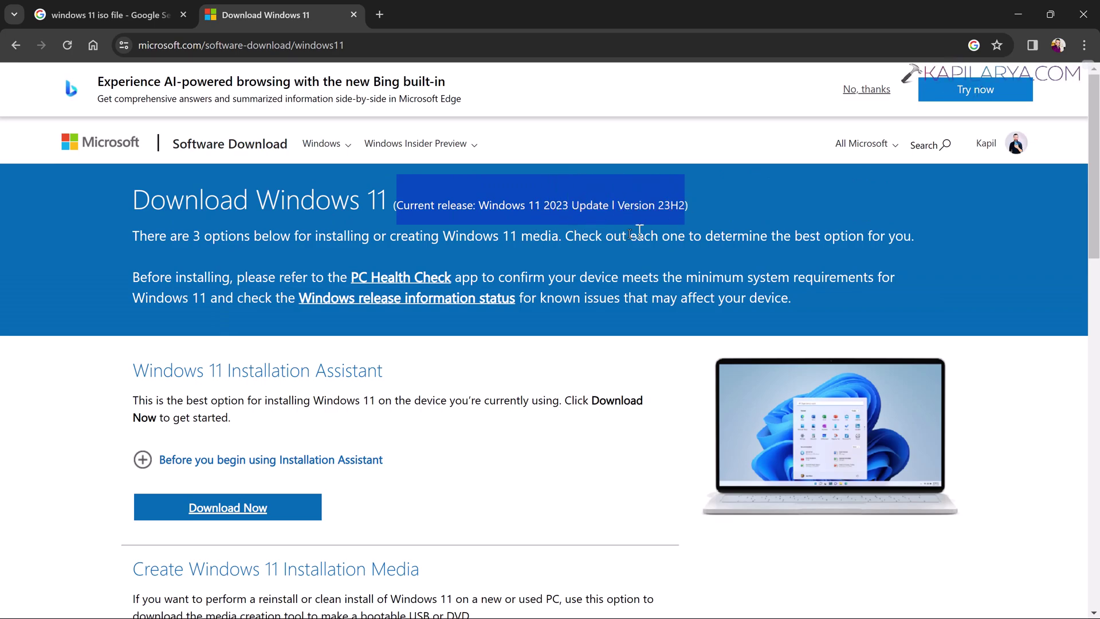
{"action": "left_click", "coordinate": [606, 317]}
{"action": "scroll", "coordinate": [606, 318], "scroll_direction": "down", "scroll_amount": 2}
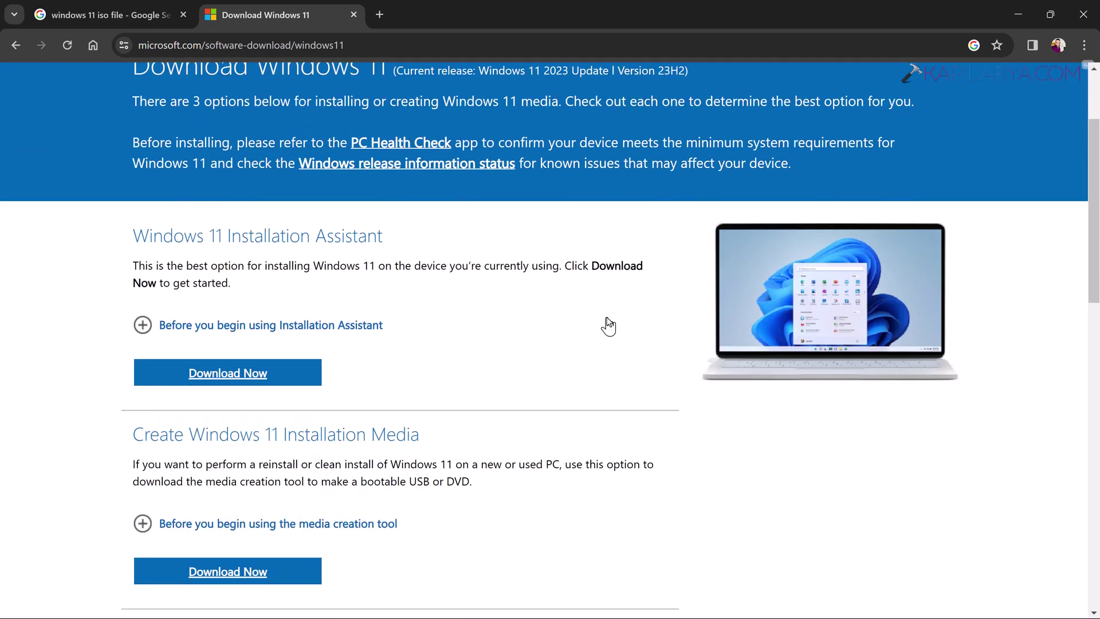
Step: Expand the Installation Assistant requirements and highlight the 'Upgrade a Windows 10 PC' line
{"action": "left_click", "coordinate": [181, 317]}
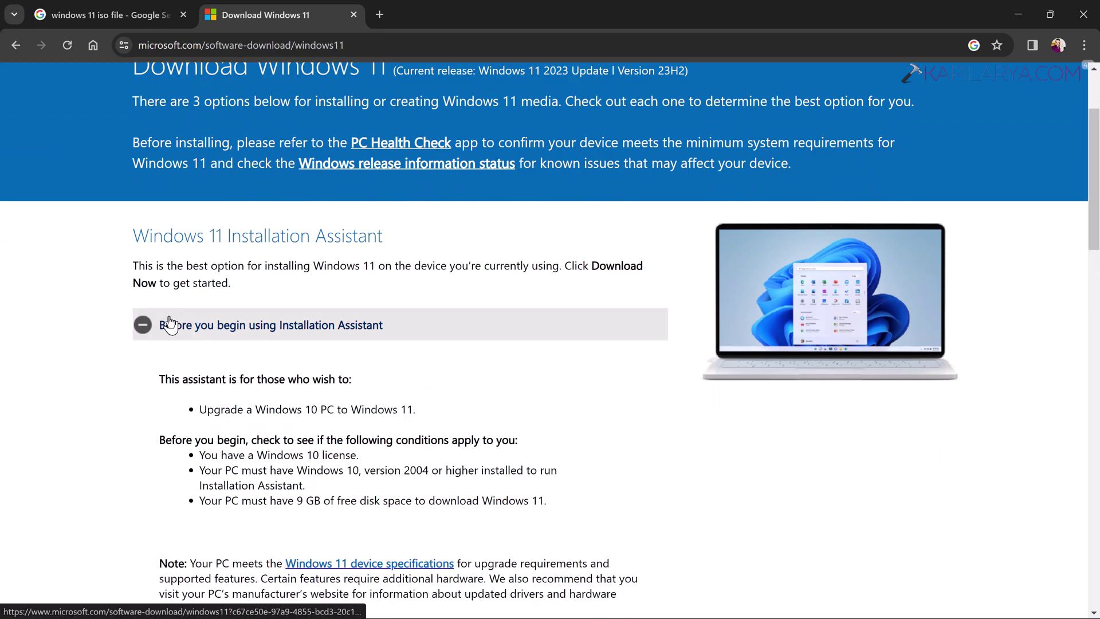
{"action": "scroll", "coordinate": [329, 257], "scroll_direction": "down", "scroll_amount": 7}
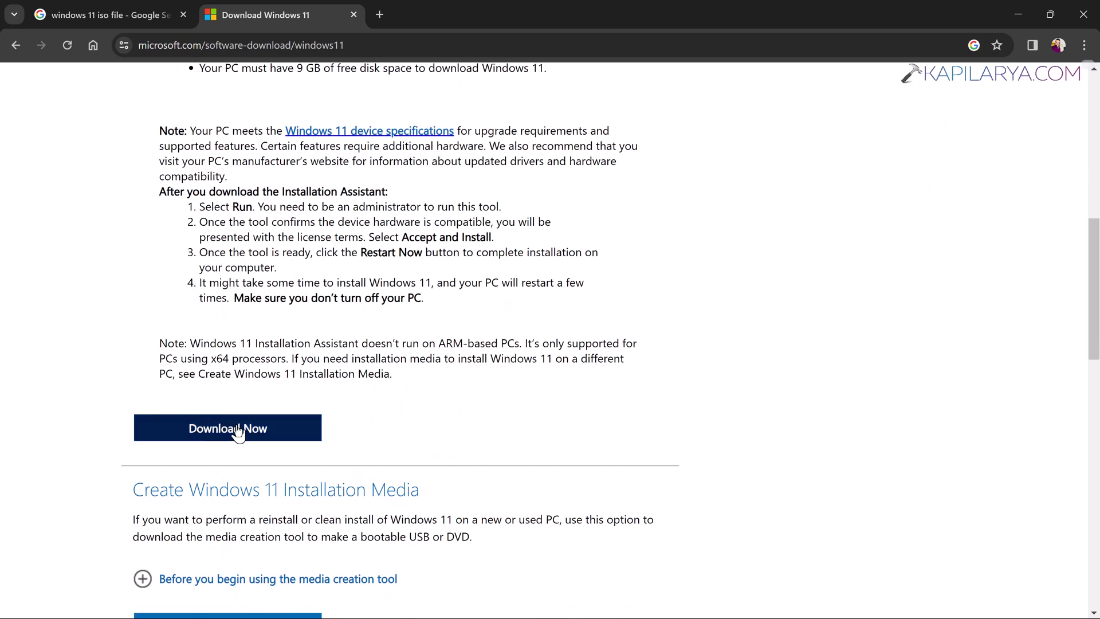
{"action": "scroll", "coordinate": [211, 226], "scroll_direction": "up", "scroll_amount": 2}
{"action": "scroll", "coordinate": [207, 174], "scroll_direction": "up", "scroll_amount": 3}
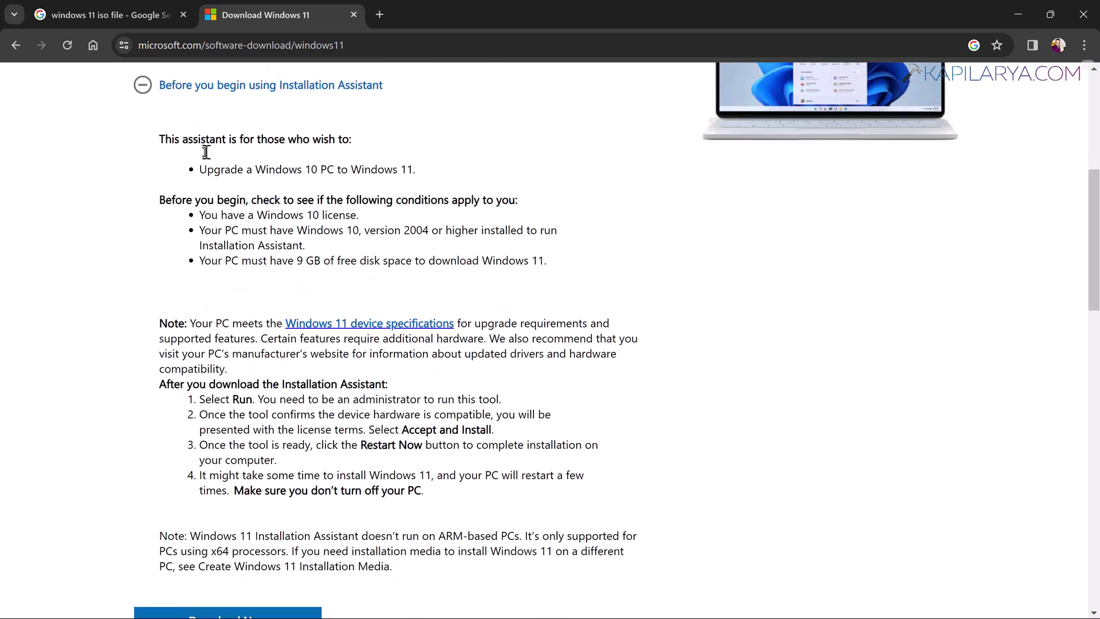
{"action": "left_click_drag", "start_coordinate": [200, 227], "coordinate": [423, 229]}
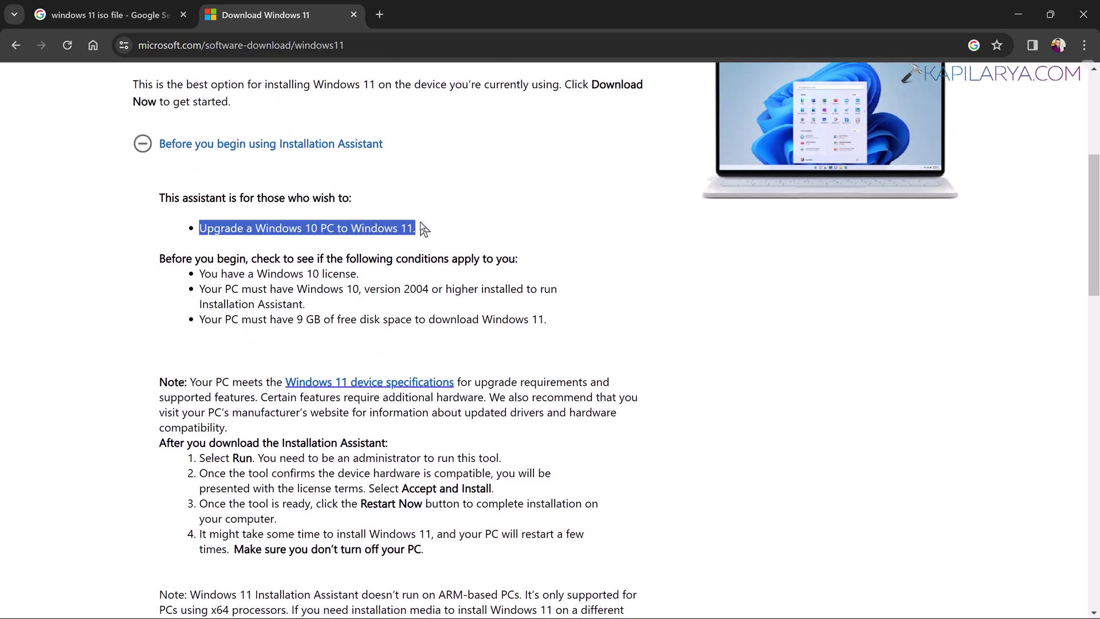
Step: Collapse the requirements, choose 'Windows 11 (multi-edition ISO for x64 devices)' and submit it with Download Now
{"action": "left_click", "coordinate": [330, 160]}
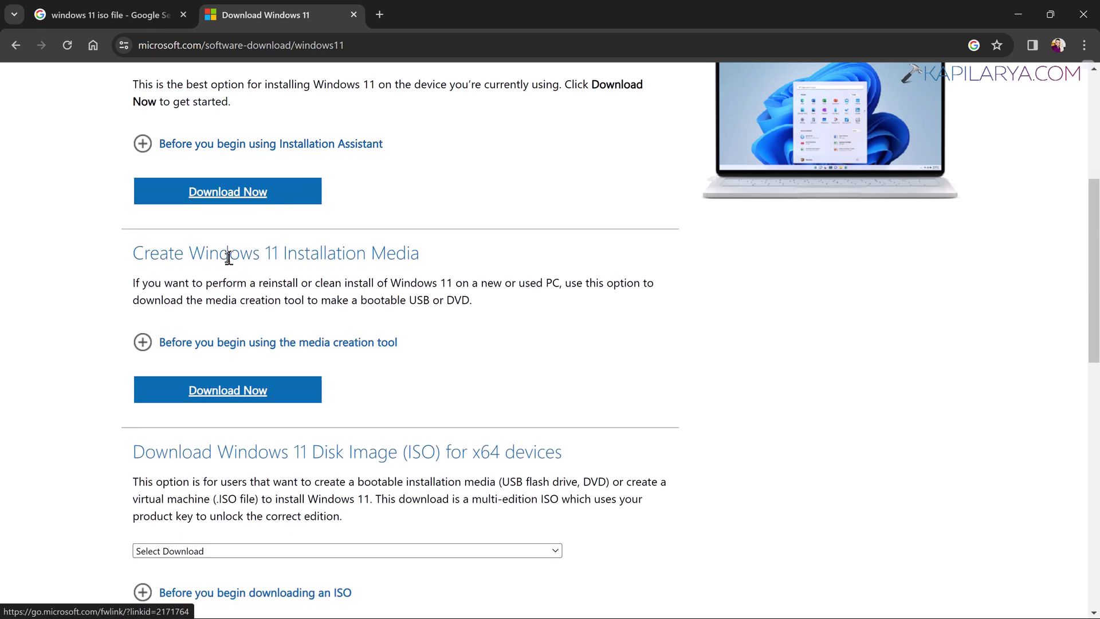
{"action": "scroll", "coordinate": [224, 255], "scroll_direction": "down", "scroll_amount": 1}
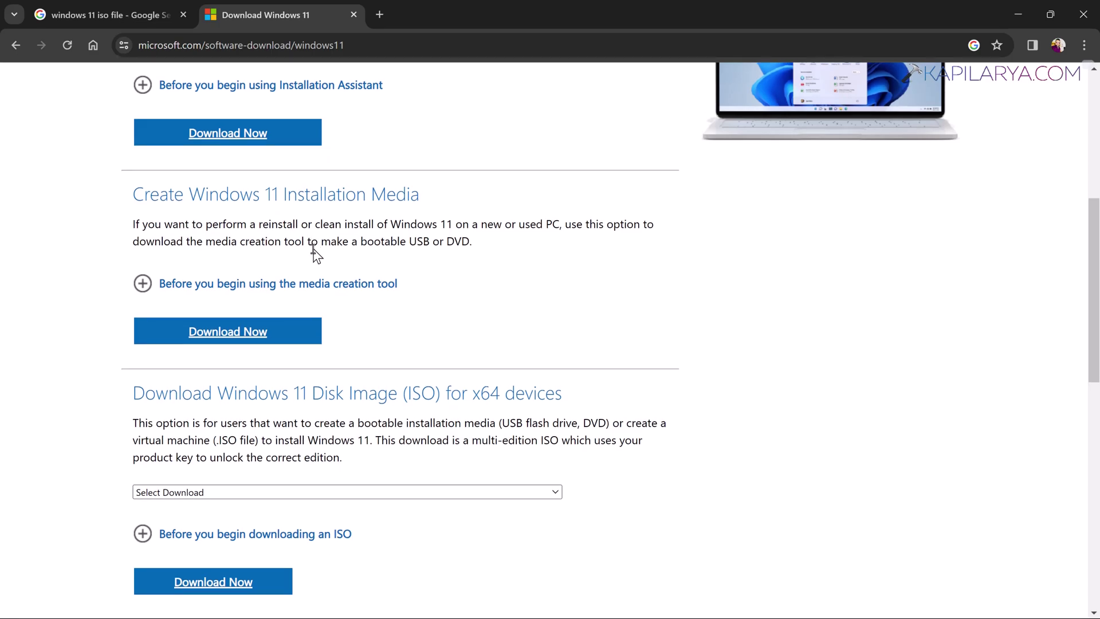
{"action": "scroll", "coordinate": [307, 258], "scroll_direction": "down", "scroll_amount": 2}
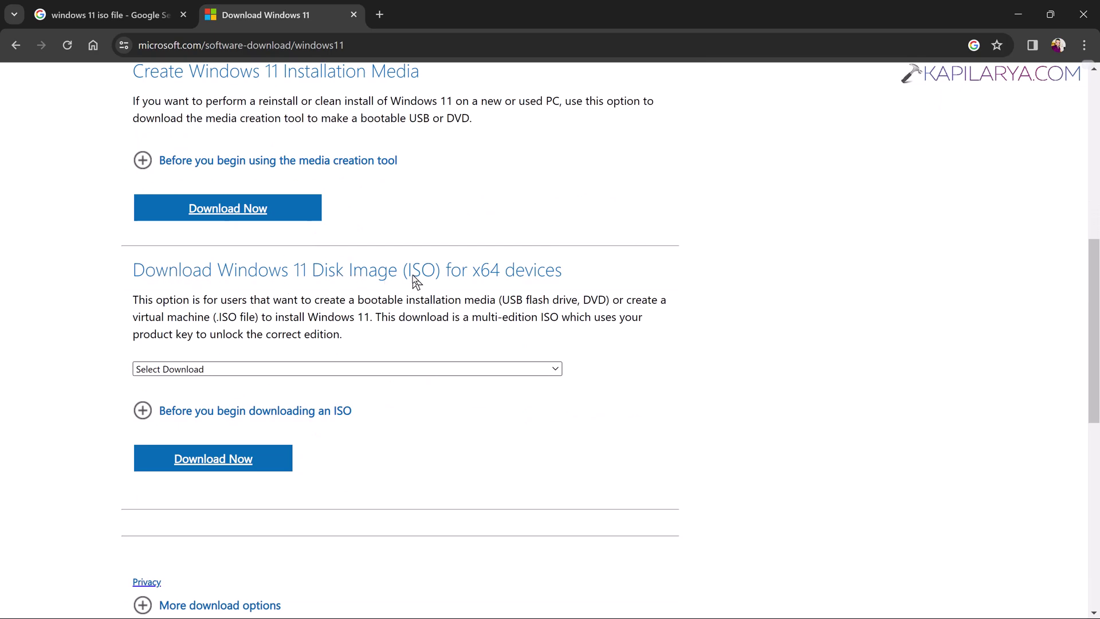
{"action": "left_click", "coordinate": [204, 370]}
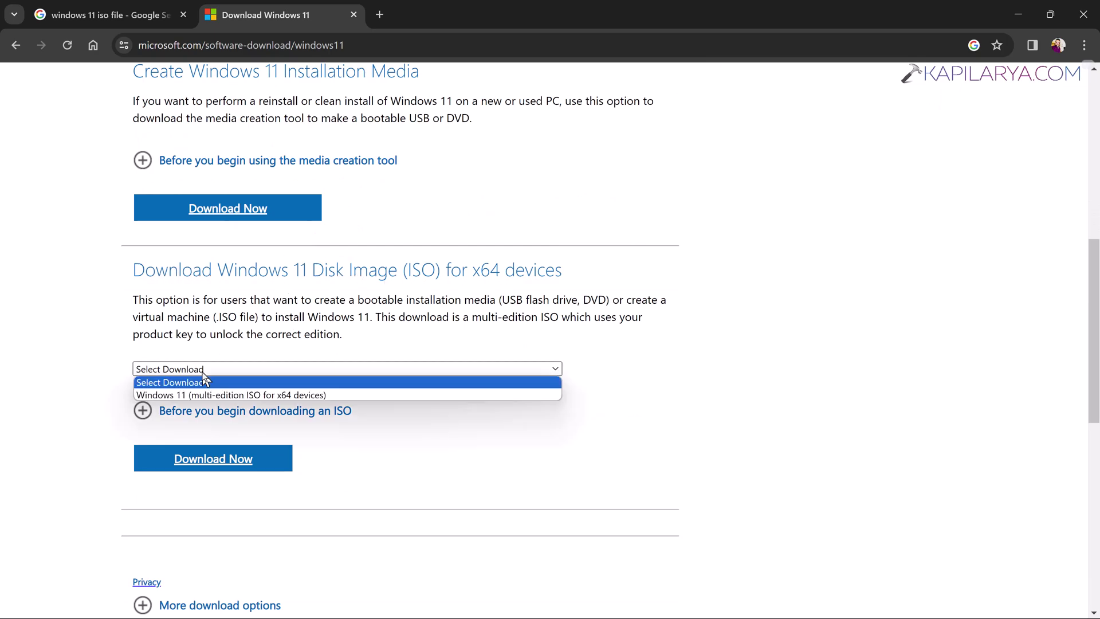
{"action": "left_click", "coordinate": [172, 392]}
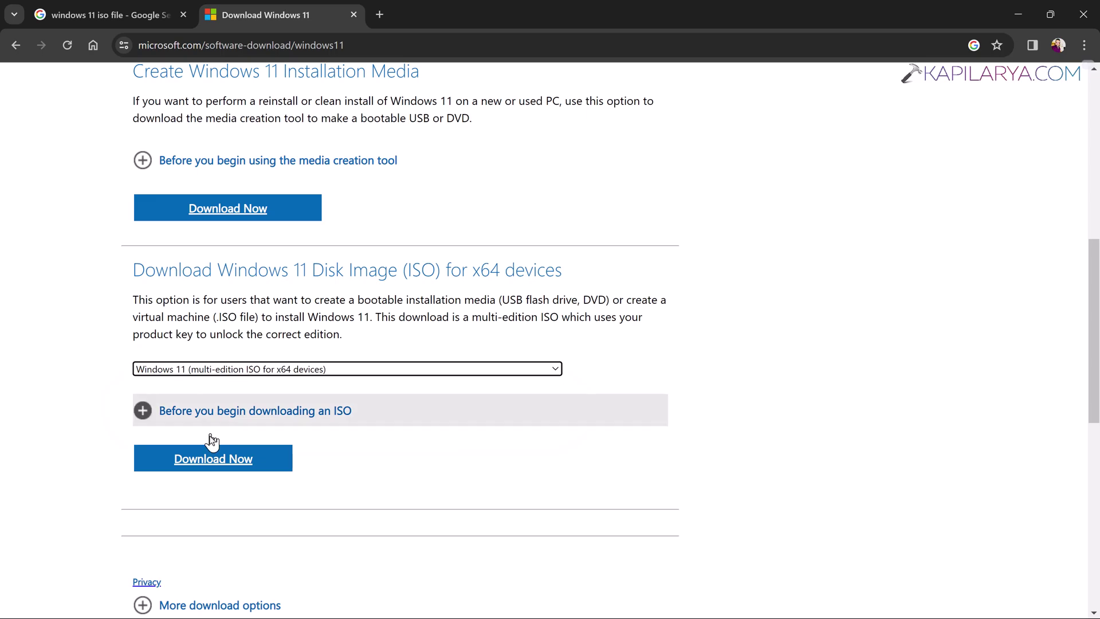
{"action": "left_click", "coordinate": [208, 463]}
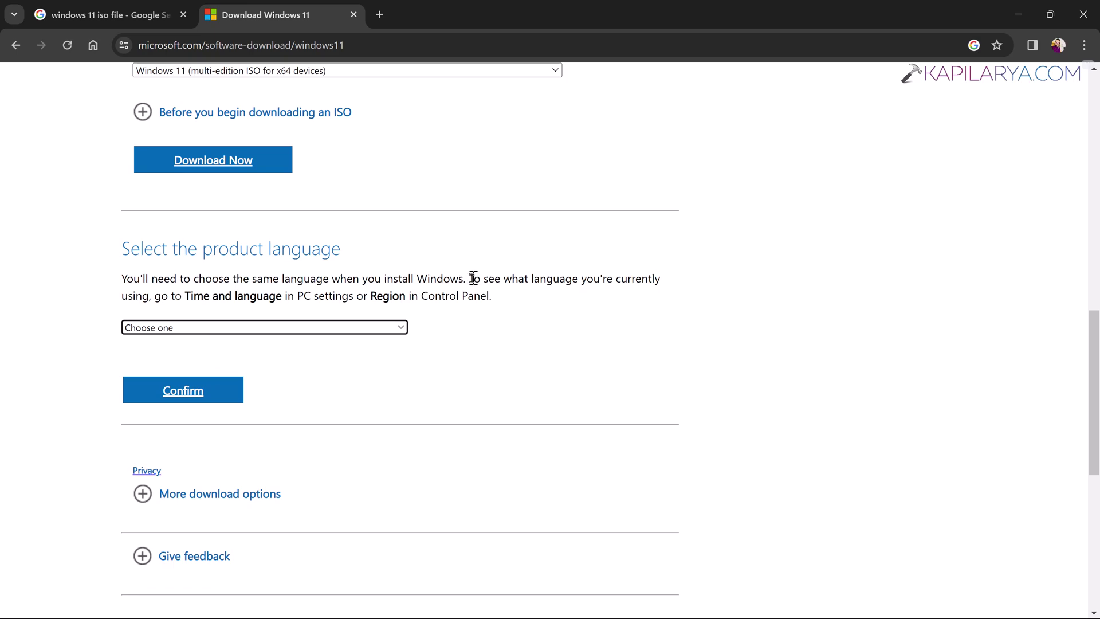
{"action": "left_click_drag", "start_coordinate": [473, 278], "coordinate": [356, 296]}
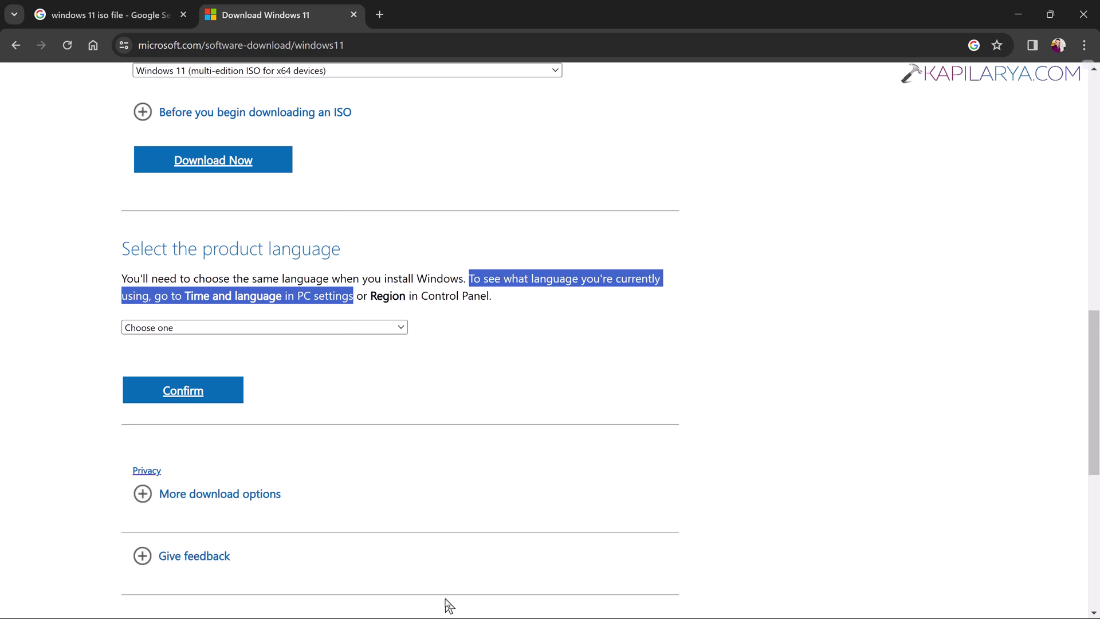
Step: Confirm Language & region lists English (United States) as the display language, then close Settings
{"action": "key", "text": "super+i"}
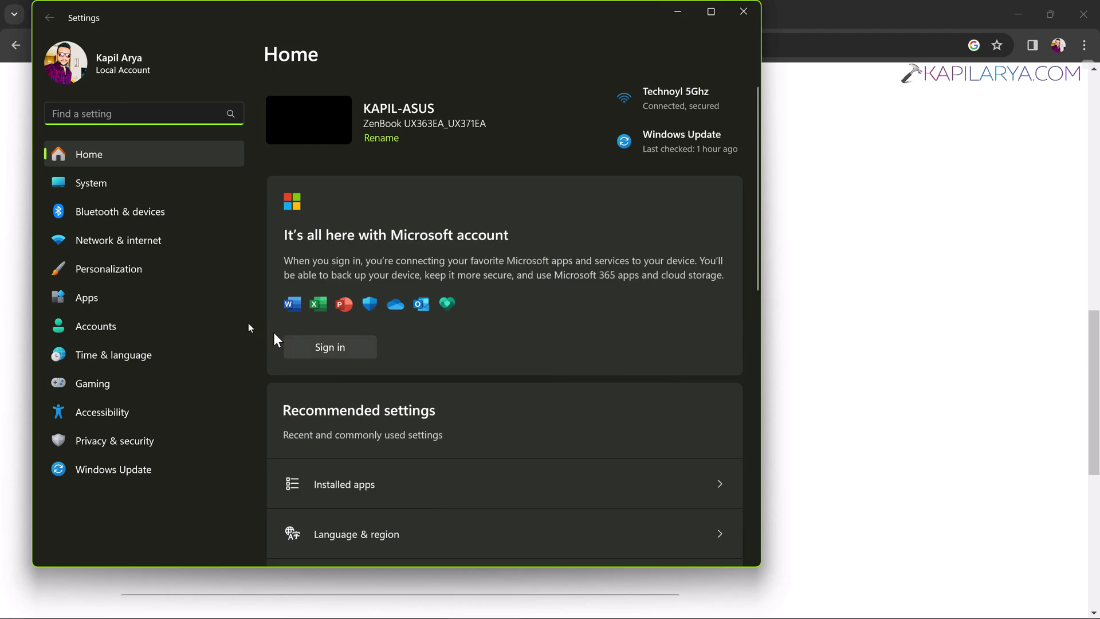
{"action": "left_click", "coordinate": [129, 357]}
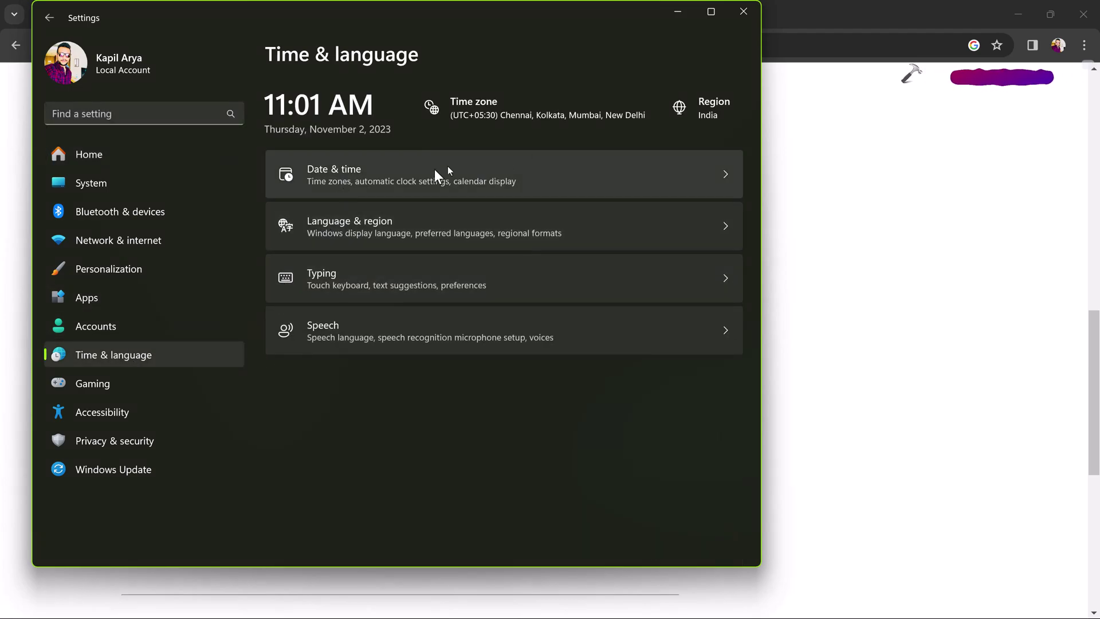
{"action": "left_click", "coordinate": [568, 230]}
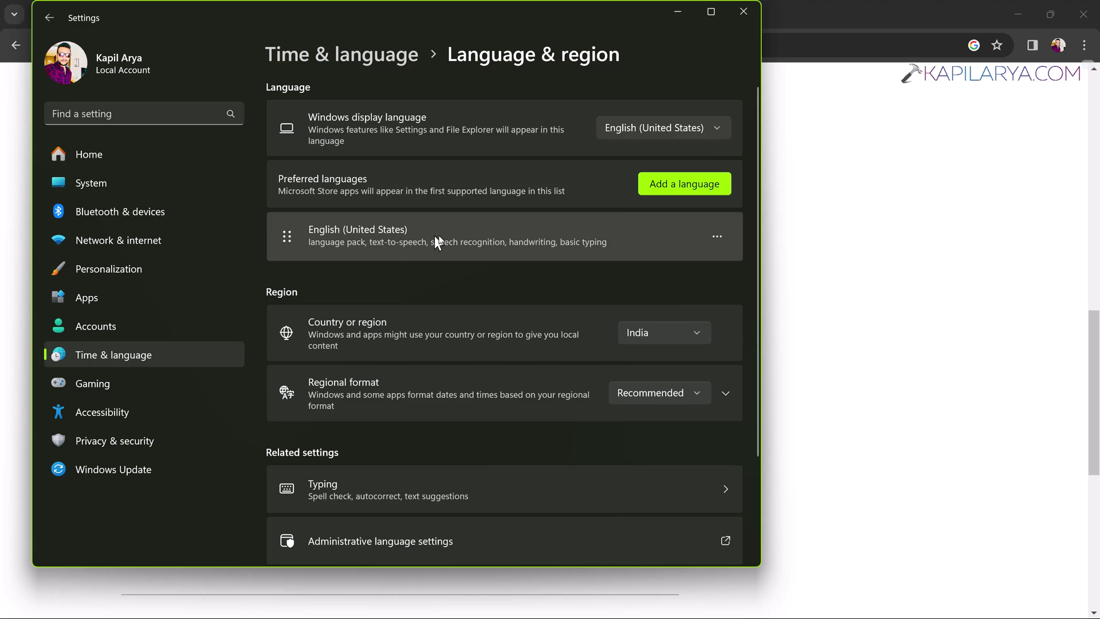
{"action": "left_click", "coordinate": [743, 11]}
Step: Select English (United States) as the product language and confirm to get the 64-bit Download link
{"action": "left_click", "coordinate": [269, 330]}
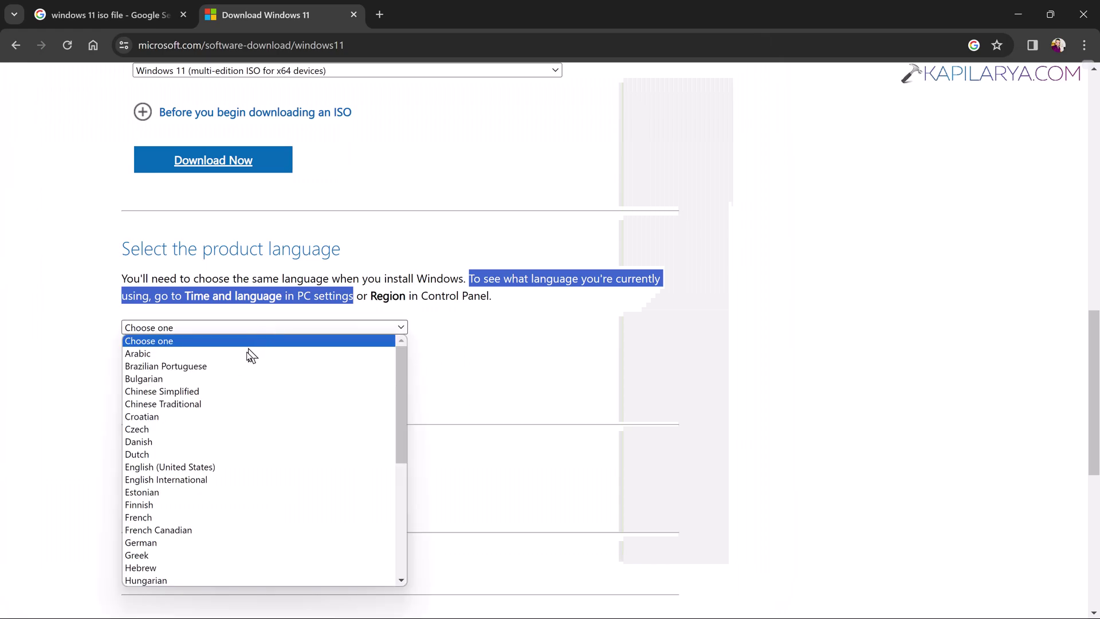
{"action": "left_click", "coordinate": [211, 469]}
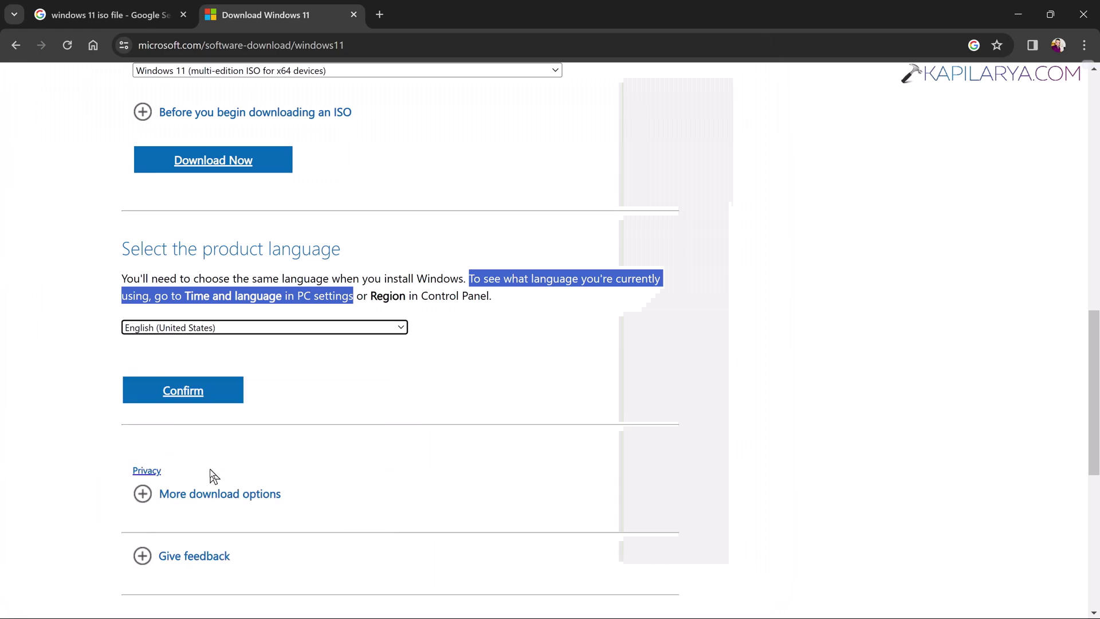
{"action": "left_click", "coordinate": [181, 398]}
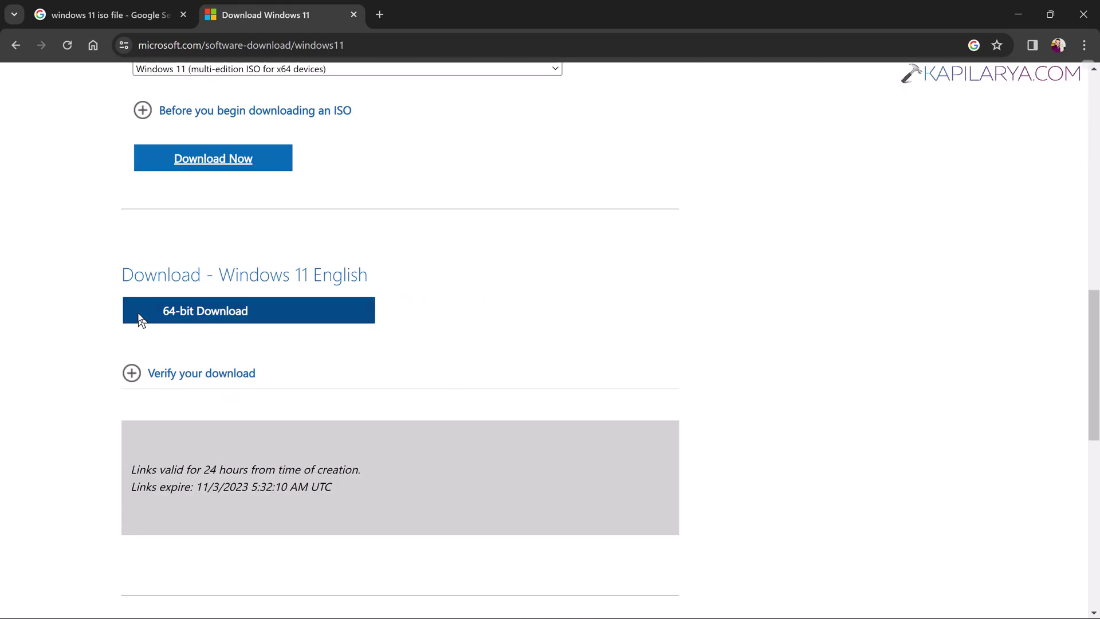
{"action": "scroll", "coordinate": [140, 318], "scroll_direction": "down", "scroll_amount": 3}
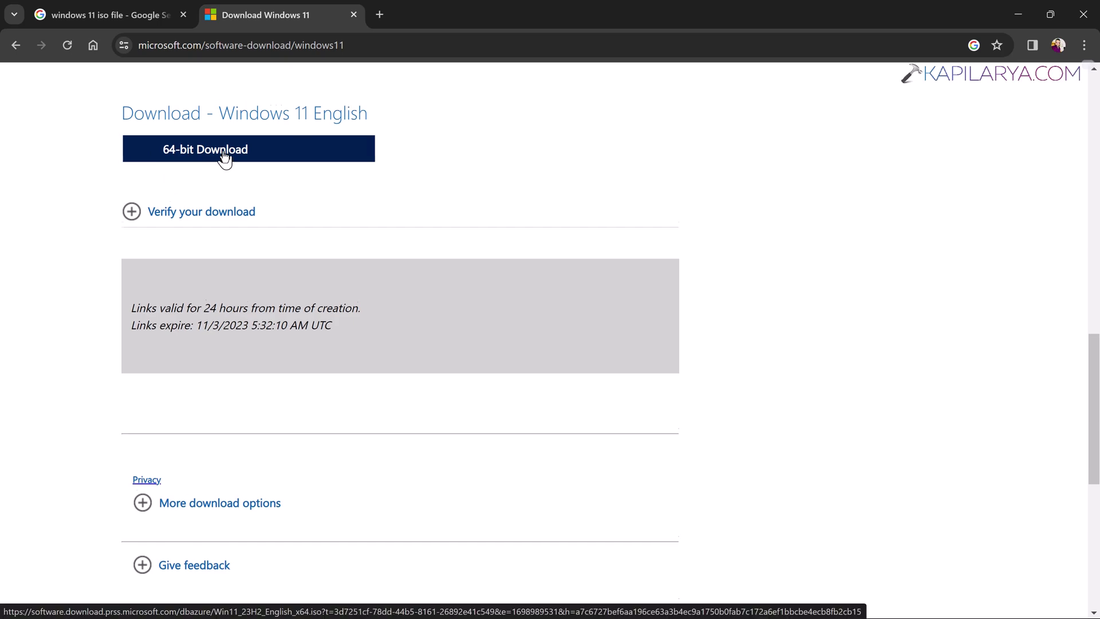
{"action": "scroll", "coordinate": [223, 156], "scroll_direction": "up", "scroll_amount": 2}
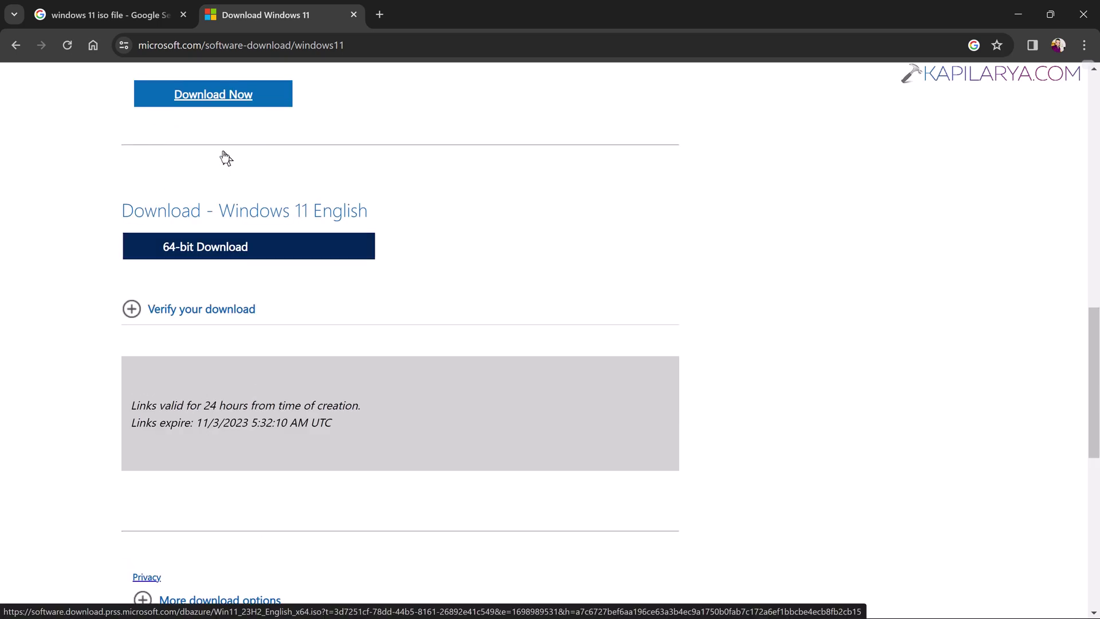
Step: Save Win11_23H2_English_x64.iso to the Desktop and check its progress in Chrome's Downloads panel
{"action": "left_click", "coordinate": [265, 258]}
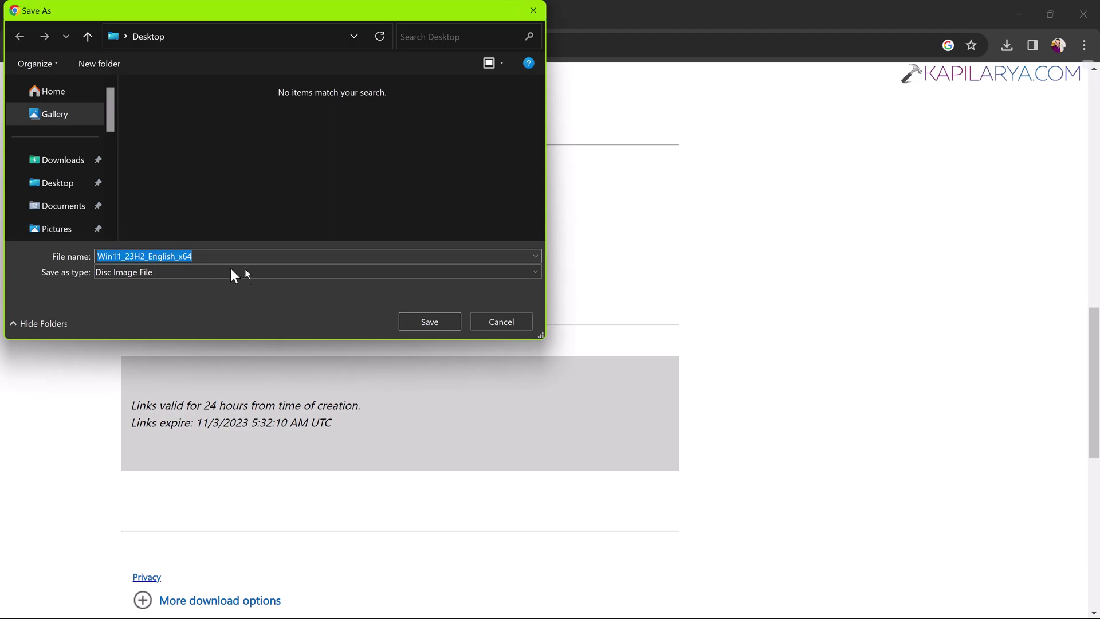
{"action": "left_click", "coordinate": [424, 321]}
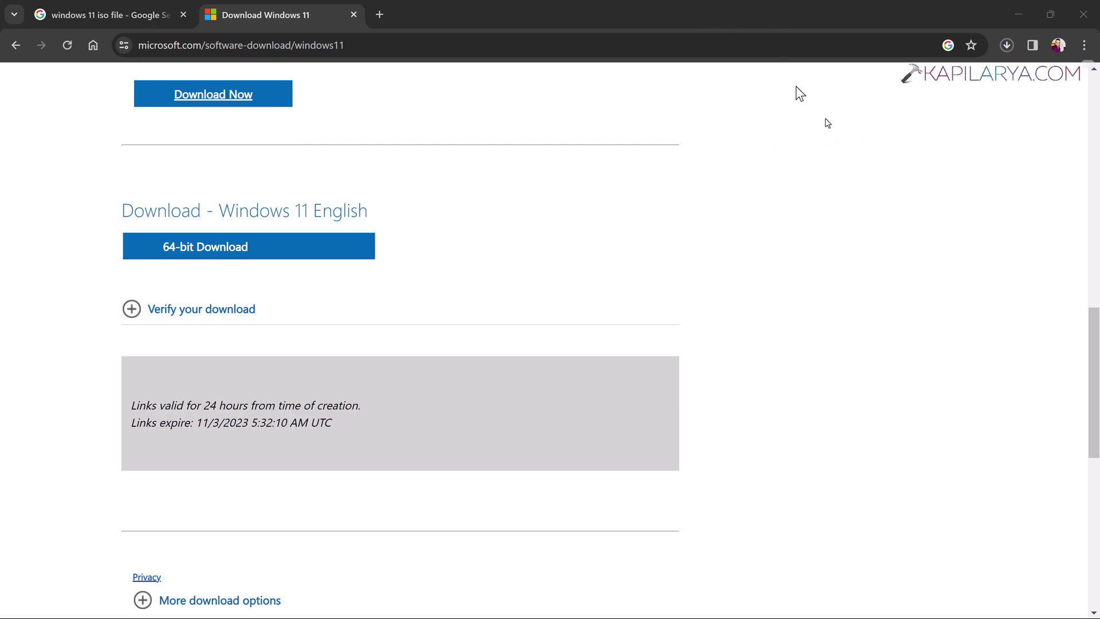
{"action": "left_click", "coordinate": [1005, 47]}
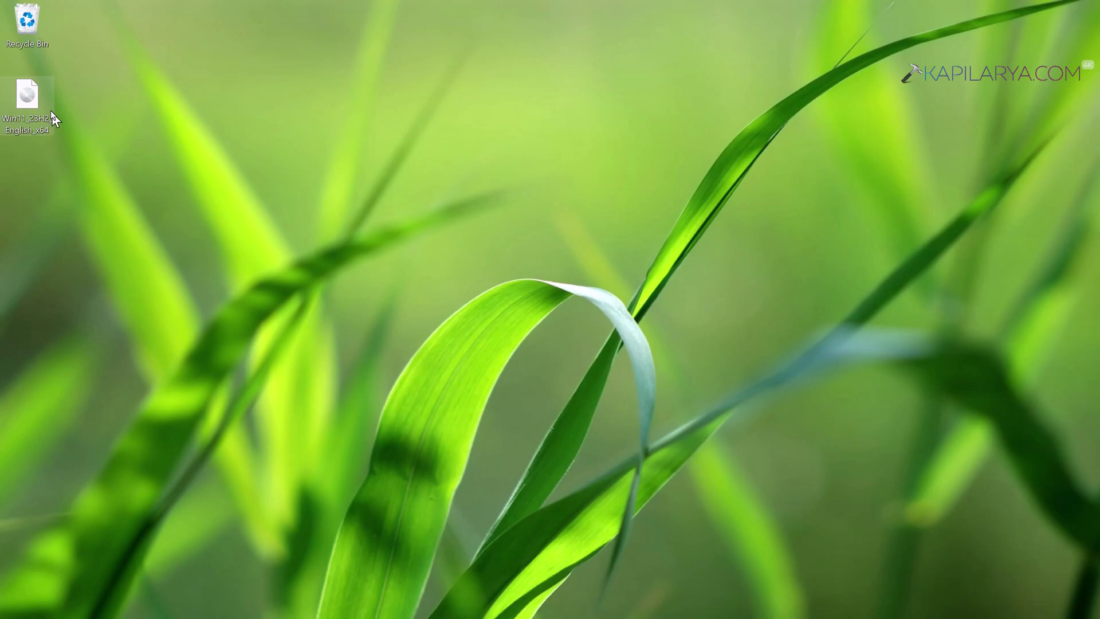
Step: Mount the Windows 11 ISO as DVD Drive (E:) and launch its setup application
{"action": "double_click", "coordinate": [46, 114]}
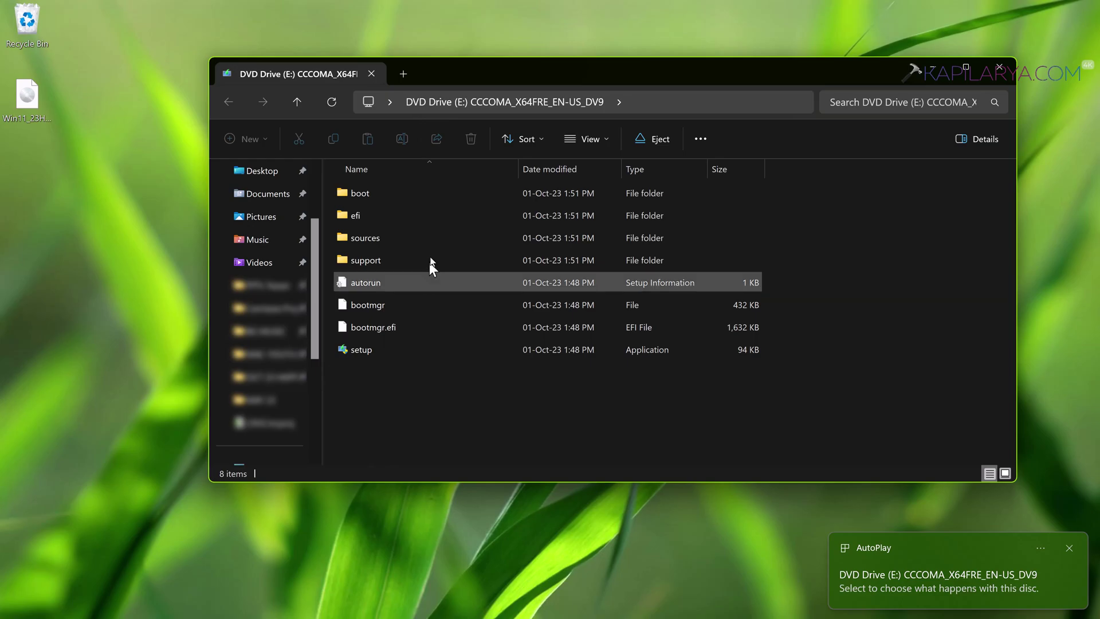
{"action": "left_click", "coordinate": [394, 350]}
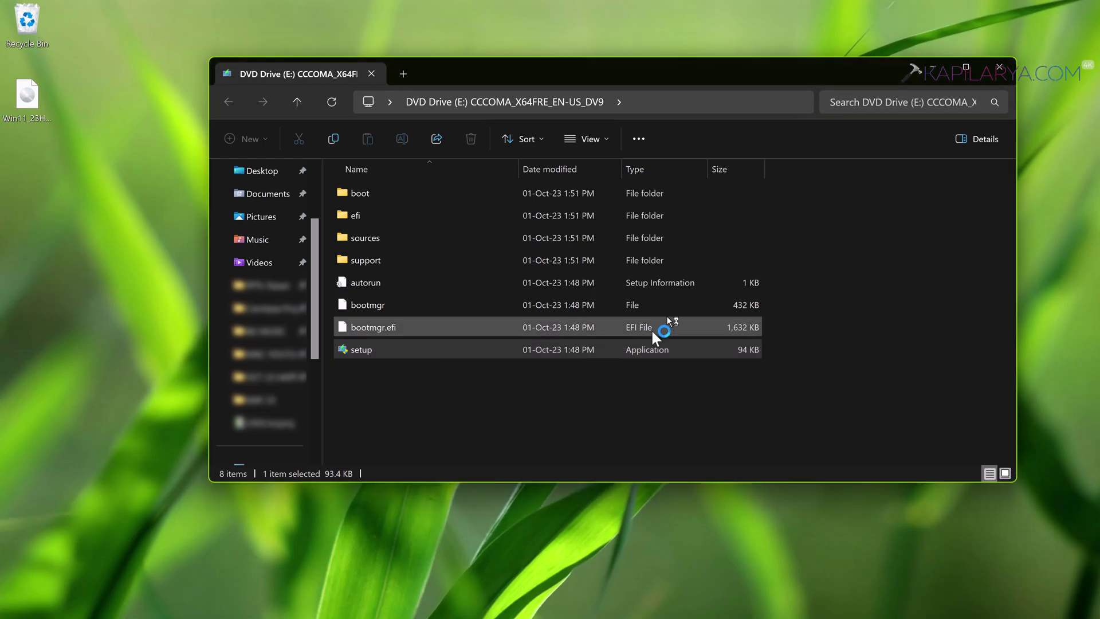
{"action": "left_click", "coordinate": [932, 67]}
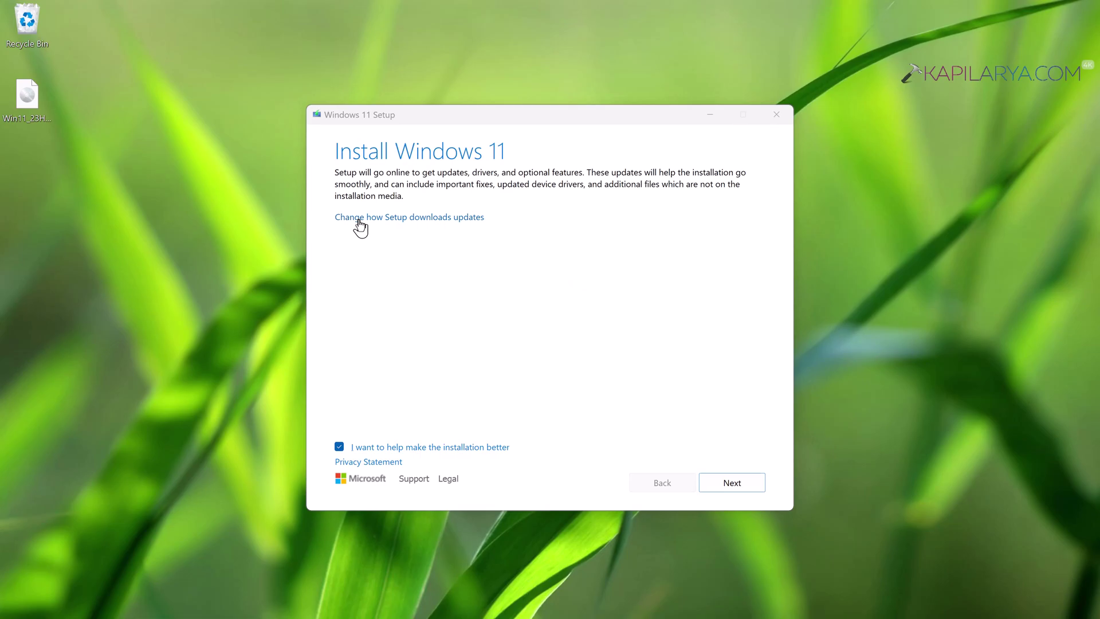
Step: Set updates to 'Not right now', untick the installation-improvement option, and continue past this page
{"action": "left_click", "coordinate": [359, 223]}
{"action": "left_click", "coordinate": [339, 239]}
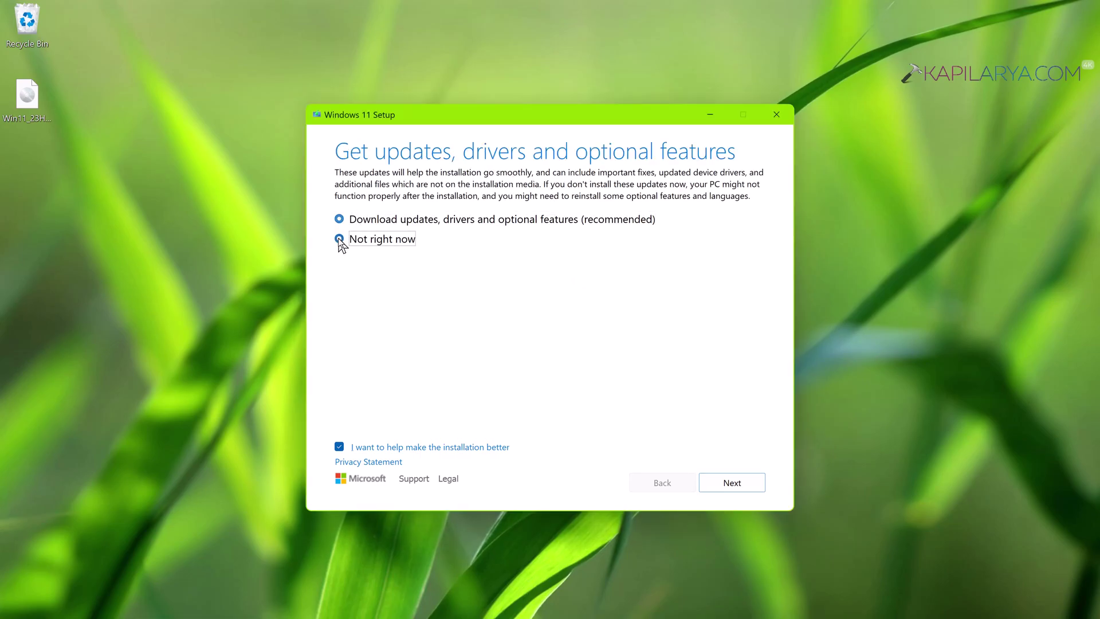
{"action": "left_click", "coordinate": [401, 447]}
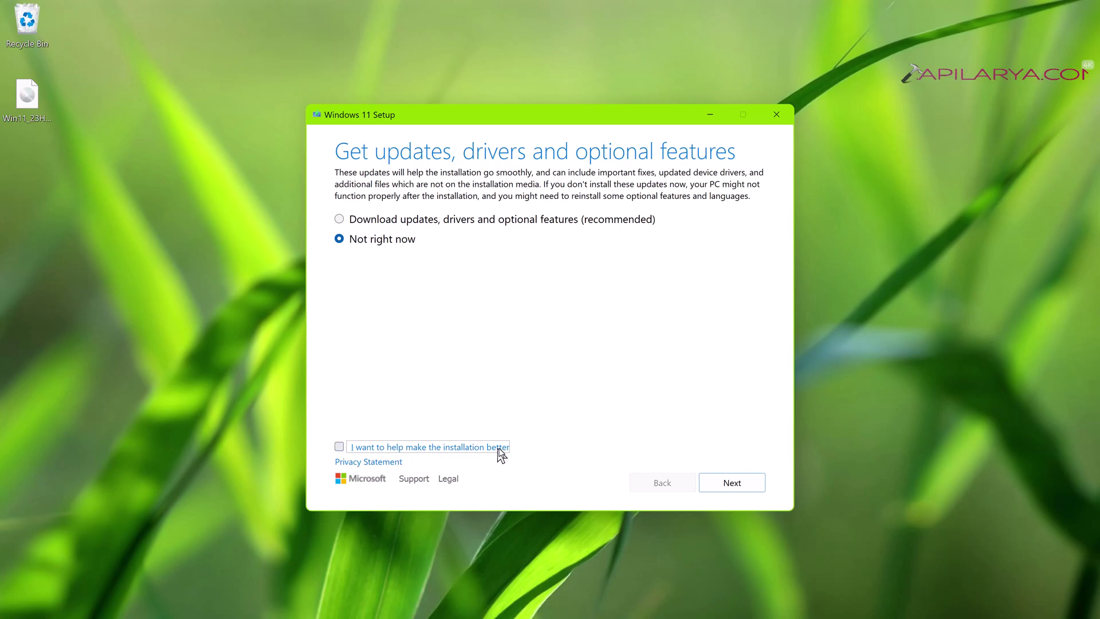
{"action": "left_click", "coordinate": [715, 488]}
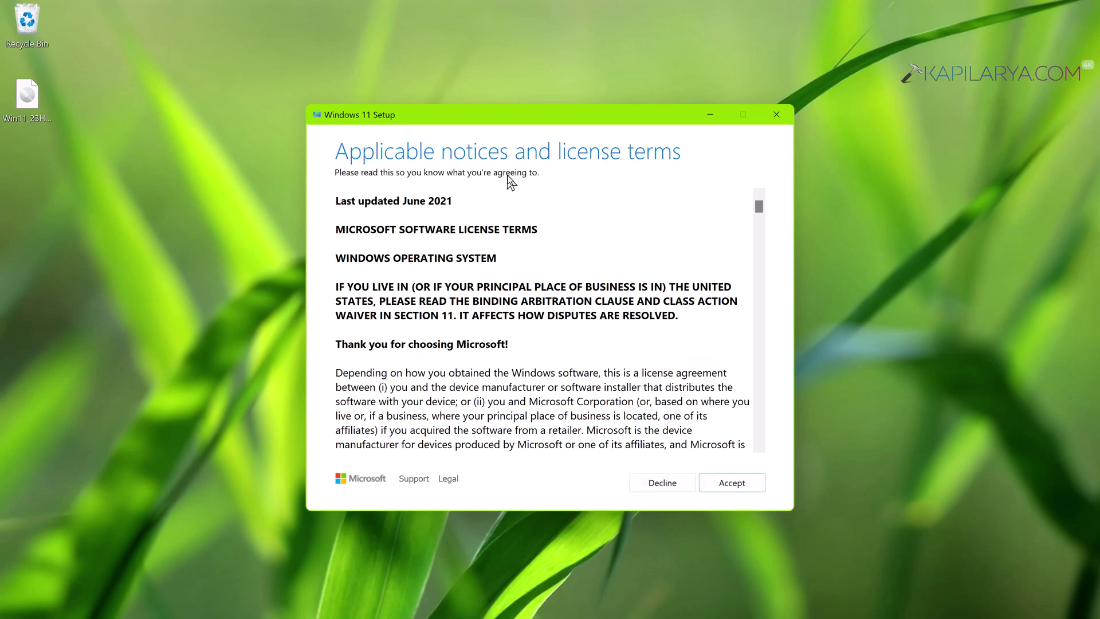
Step: Accept the Windows 11 license terms to reach the Ready to install page
{"action": "left_click", "coordinate": [715, 482]}
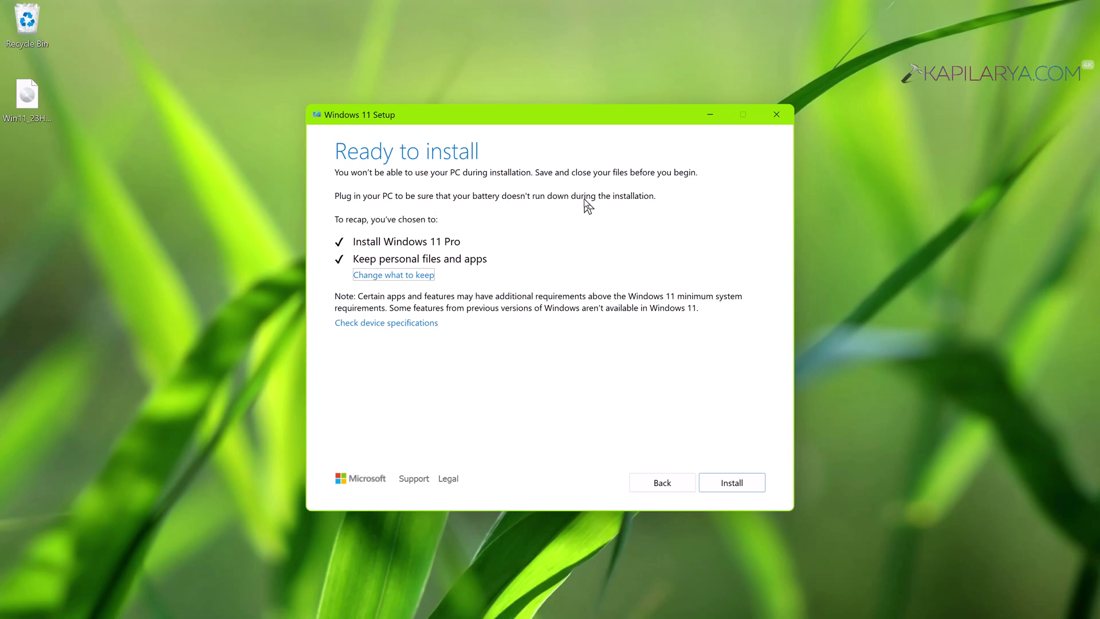
Step: Open Change what to keep in Windows 11 Setup, with Keep personal files and apps selected
{"action": "mouse_move", "coordinate": [997, 613]}
{"action": "left_click", "coordinate": [393, 275]}
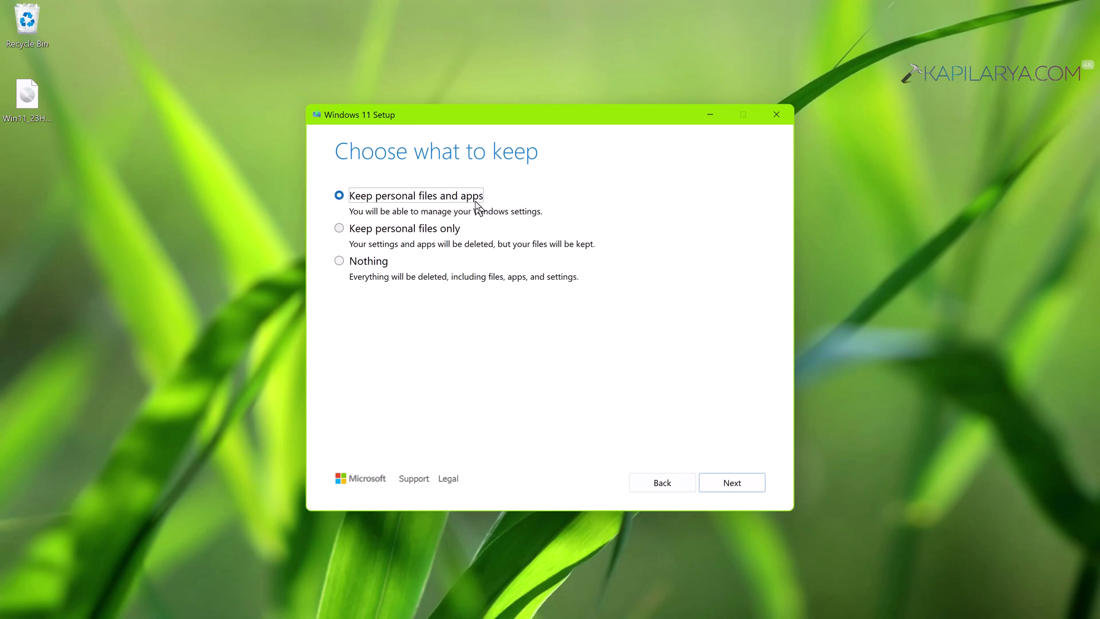
Step: Confirm Keep personal files and apps and continue to the ready-to-install check
{"action": "left_click", "coordinate": [716, 489]}
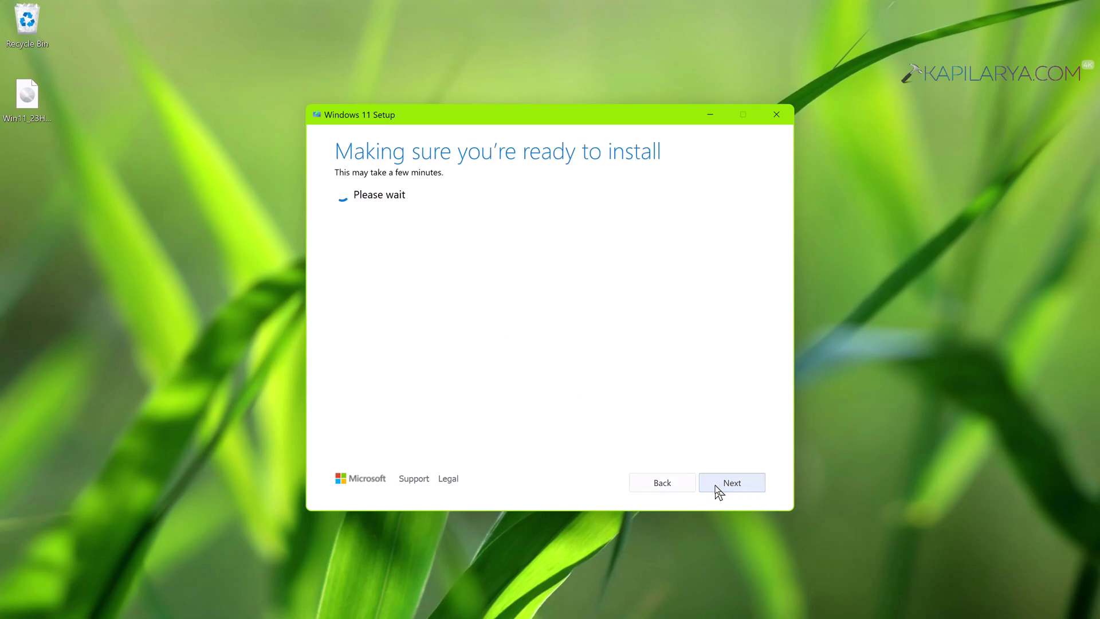